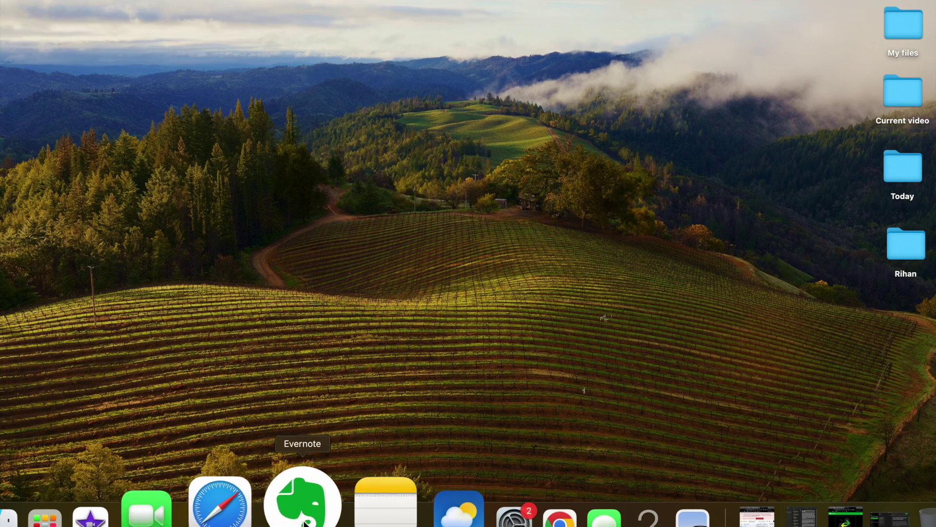
# Launch Evernote from the Dock to show the note on migrating to Apple Notes
pyautogui.click(326, 518)
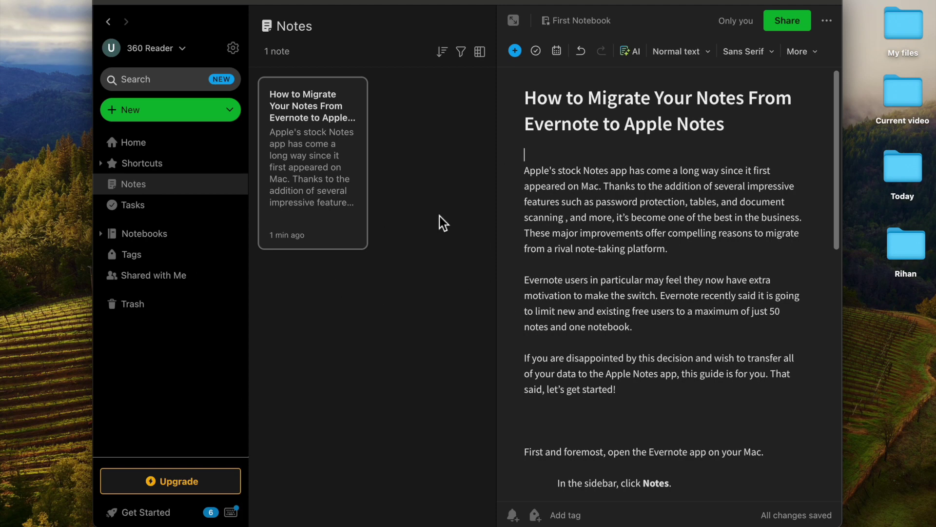
pyautogui.click(781, 20)
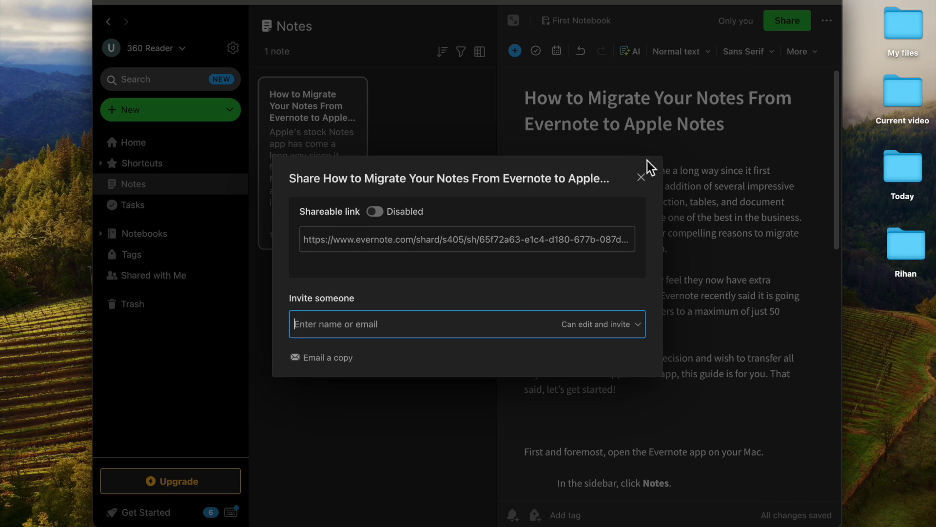
pyautogui.click(642, 178)
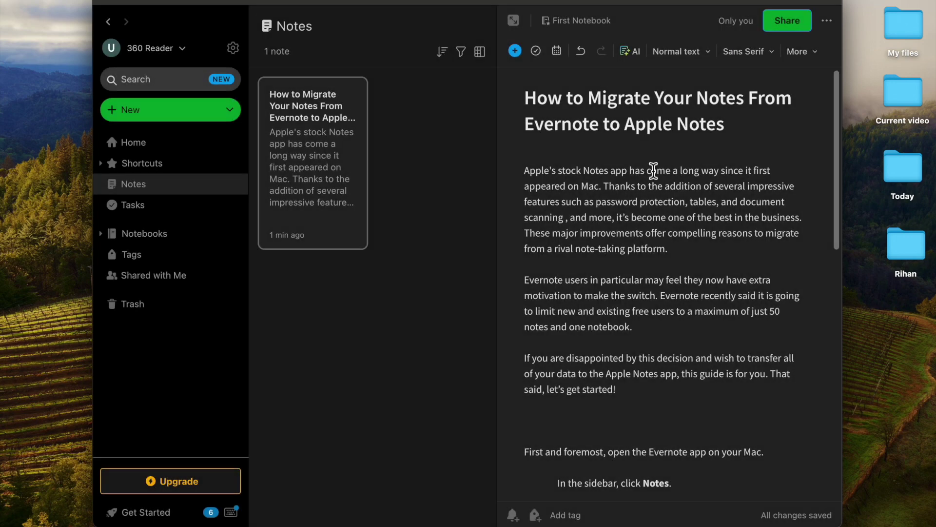
pyautogui.click(833, 23)
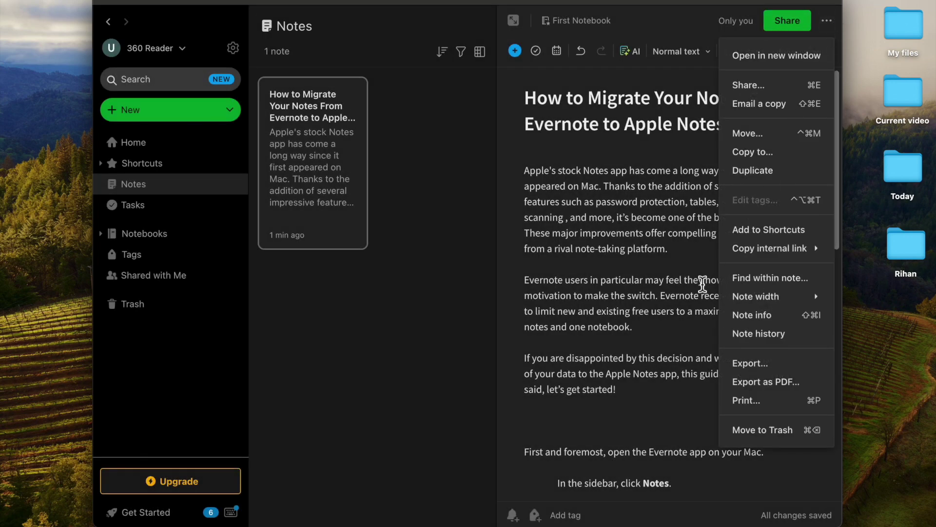
pyautogui.moveTo(770, 248)
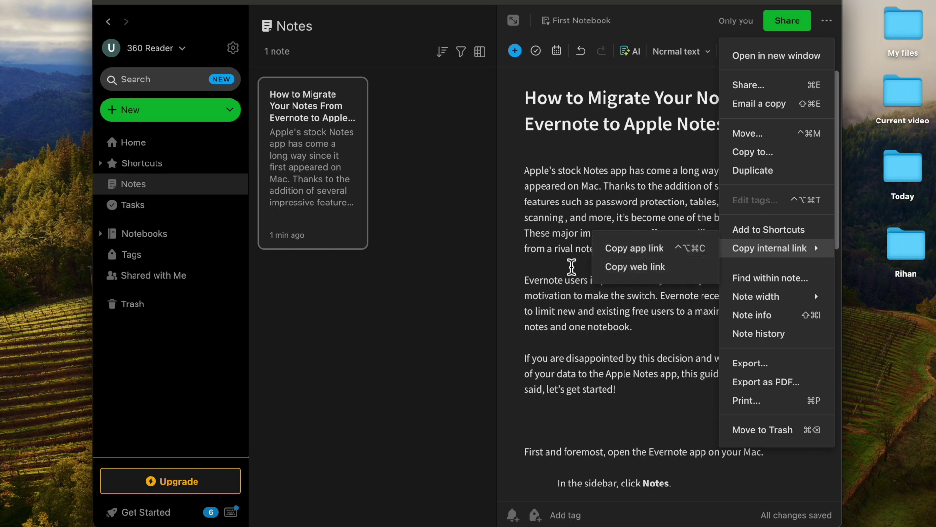
pyautogui.click(456, 314)
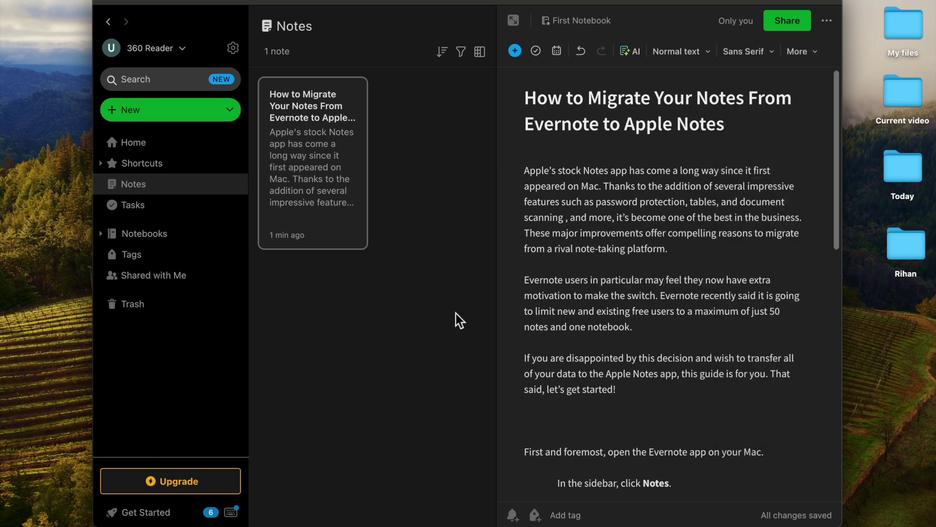
pyautogui.moveTo(207, 495)
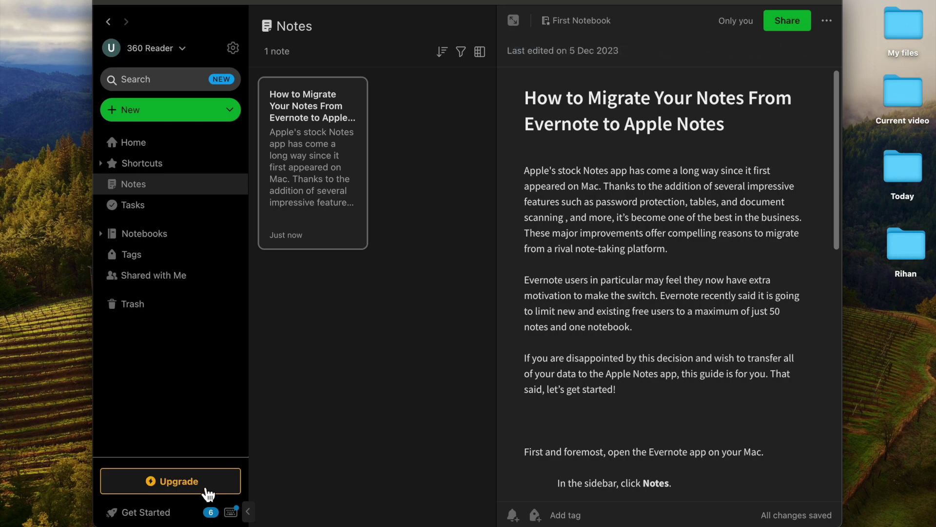
pyautogui.click(178, 486)
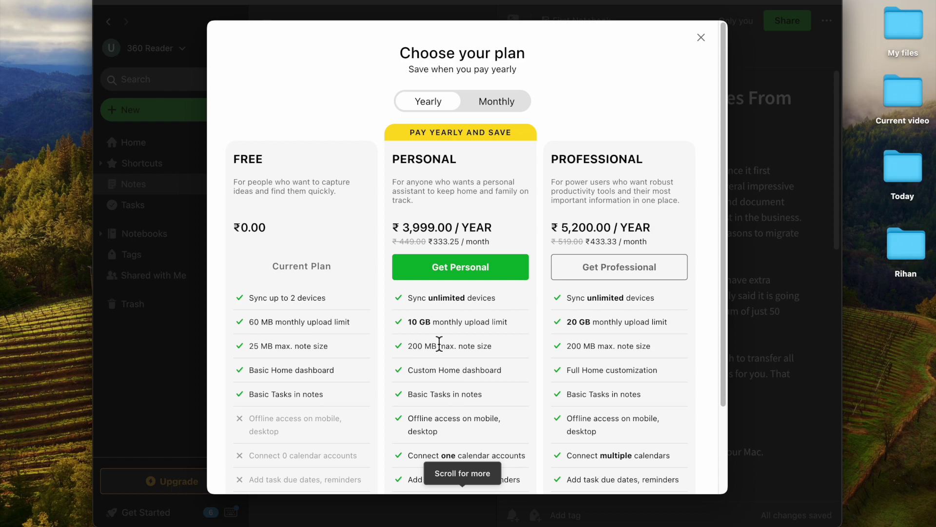
pyautogui.scroll(-2, 439, 344)
pyautogui.scroll(-3, 439, 345)
pyautogui.scroll(4, 439, 344)
pyautogui.scroll(1, 440, 343)
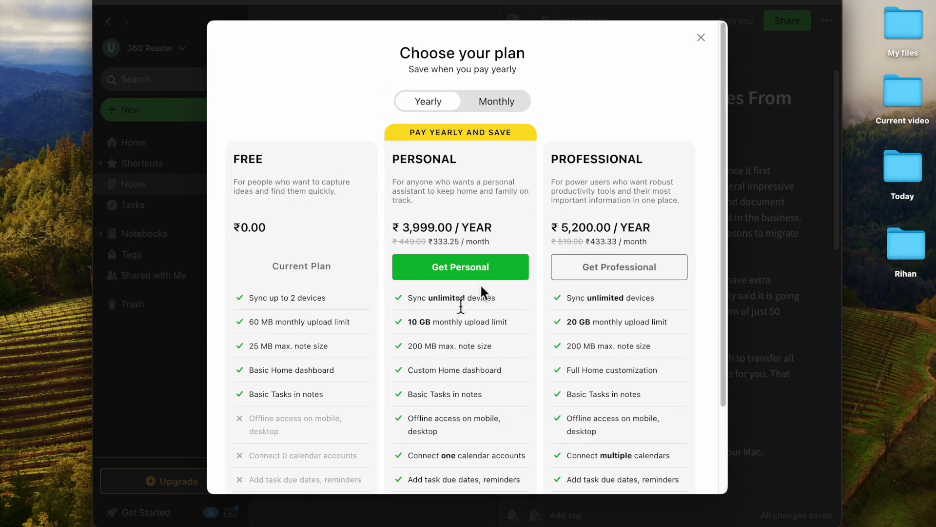
pyautogui.click(701, 38)
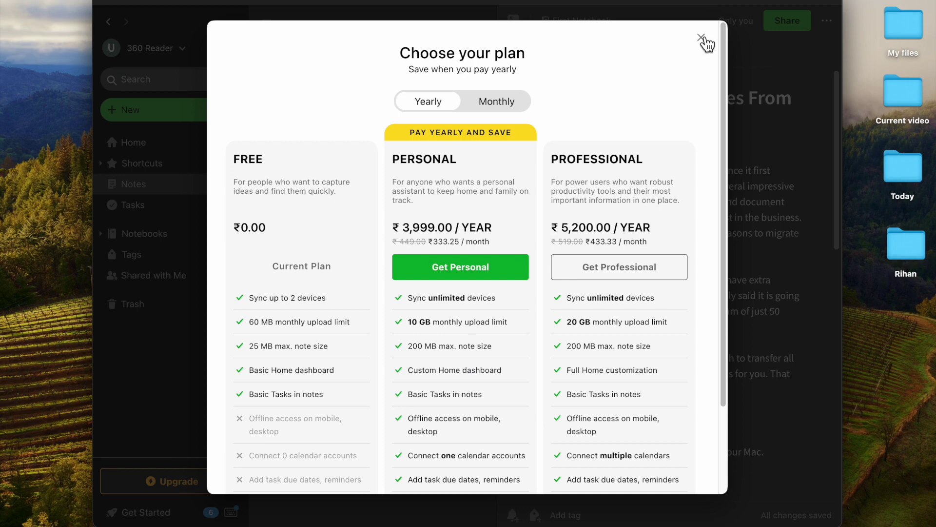
pyautogui.click(702, 38)
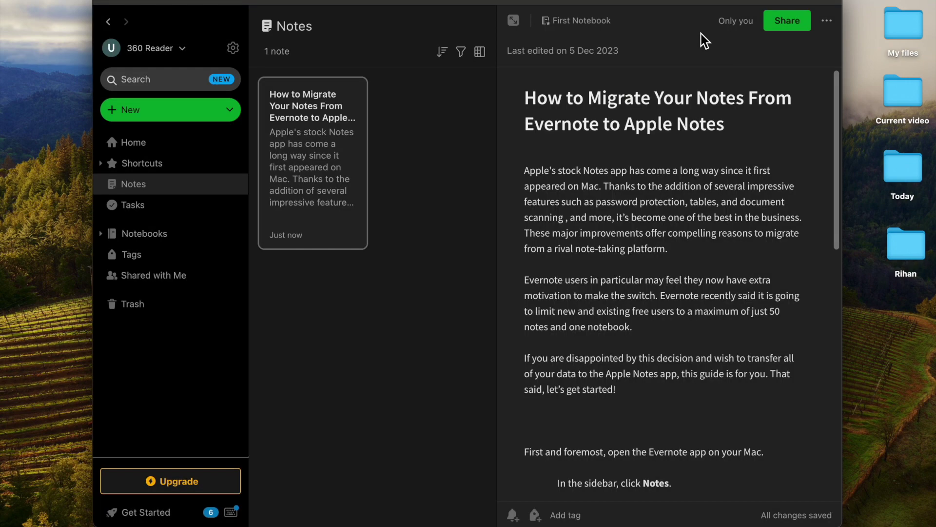
# Glance at the note's sharing options, then expand Shortcuts to reveal Recent Notes
pyautogui.click(779, 23)
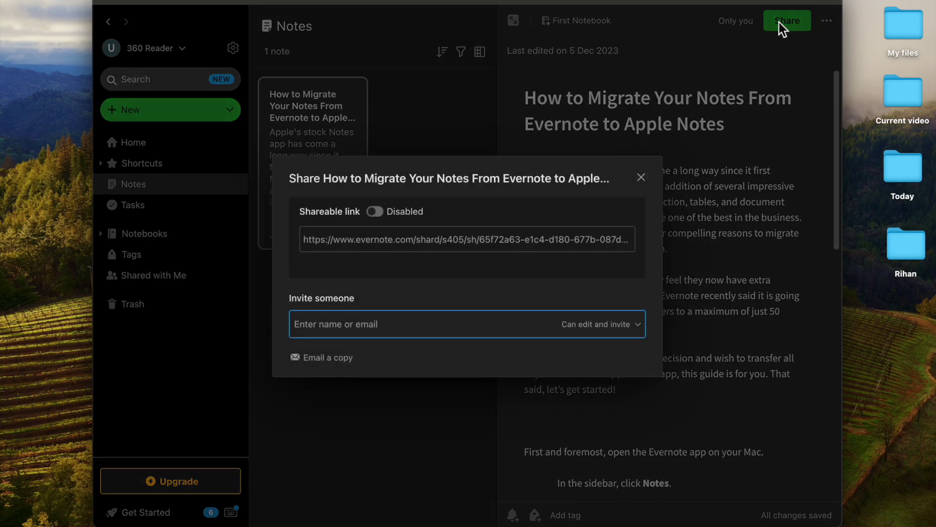
pyautogui.click(641, 177)
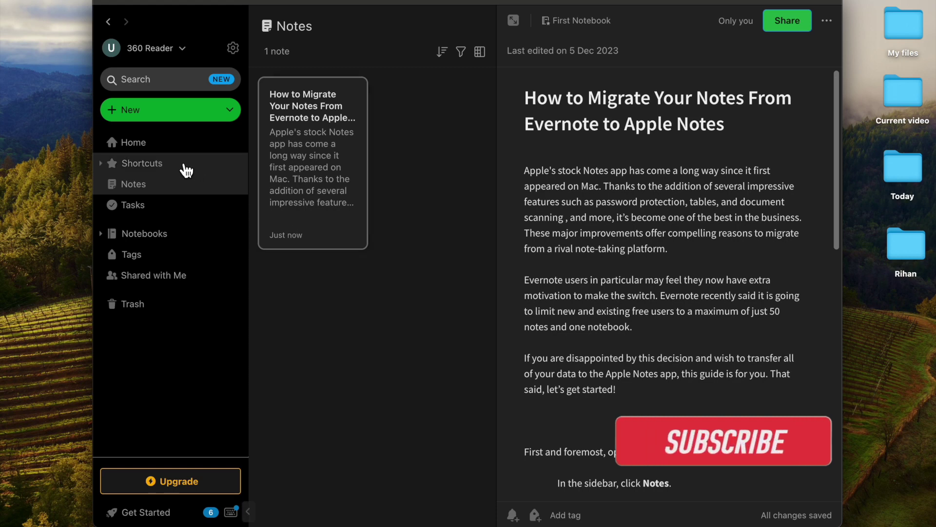
pyautogui.click(156, 168)
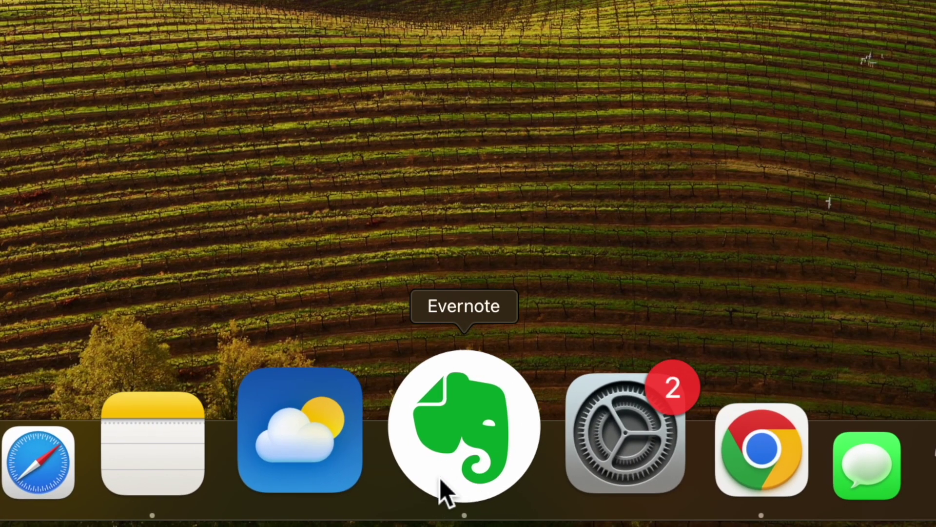
# Bring Evernote's Notes list to the front and use Edit > Select All on it
pyautogui.click(464, 494)
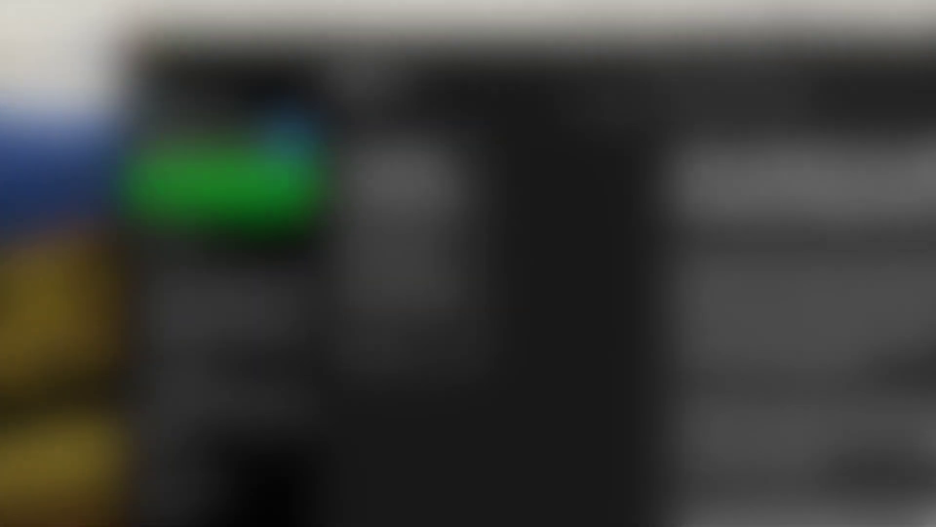
pyautogui.click(159, 10)
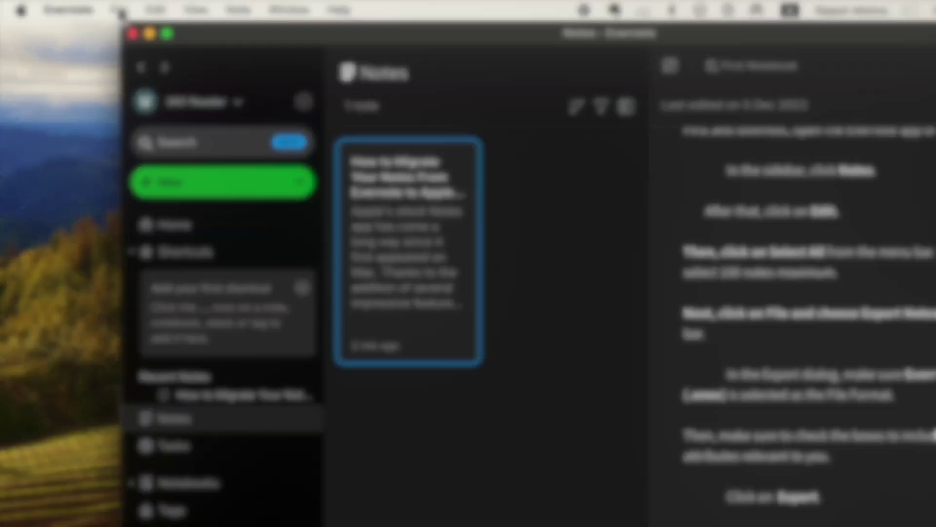
# Export the selected note in ENEX format as 360.enex in Downloads
pyautogui.click(119, 10)
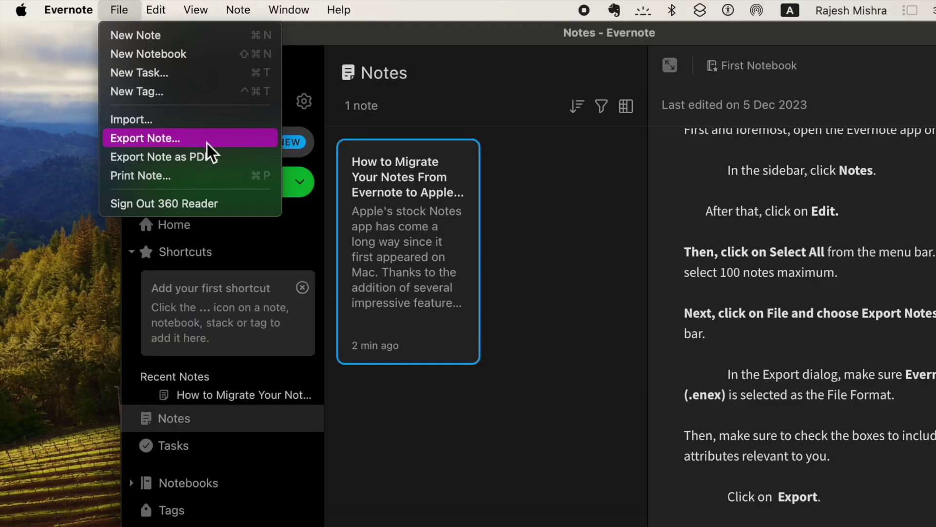
pyautogui.click(190, 141)
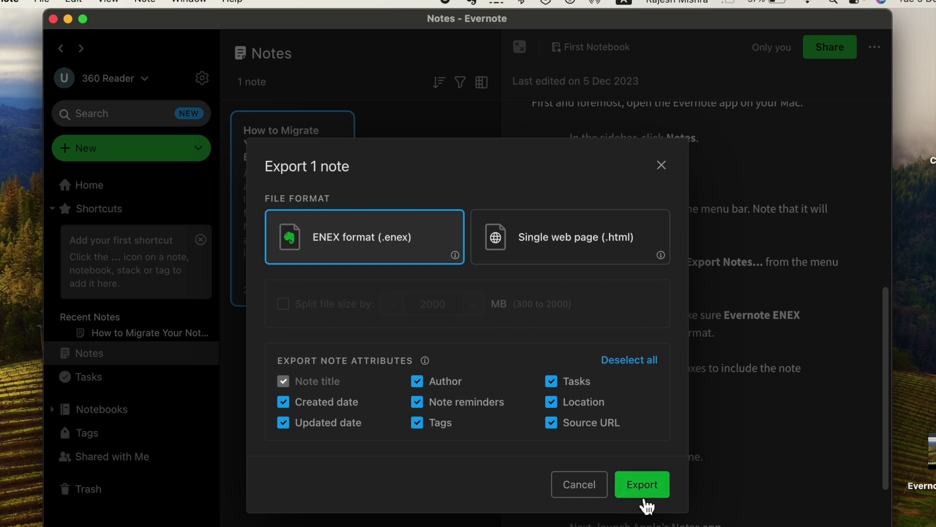
pyautogui.click(642, 491)
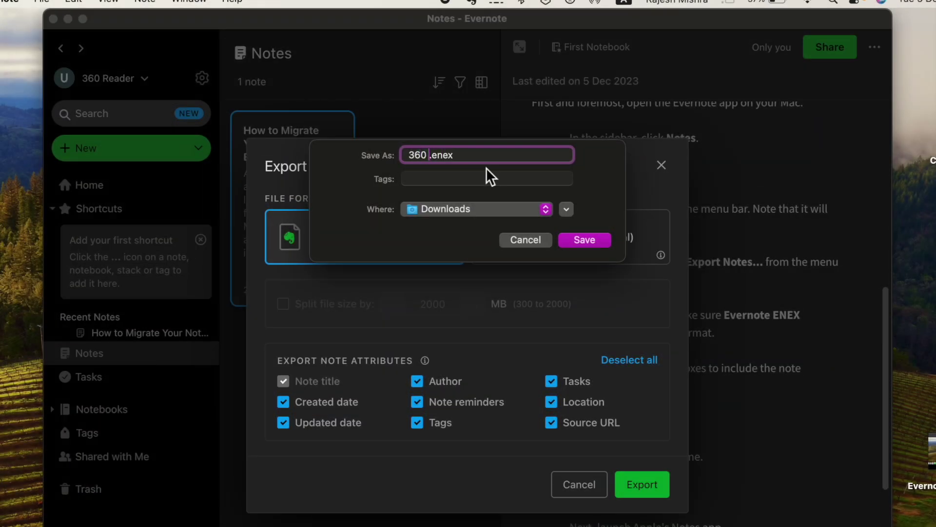
pyautogui.write('Reader Notes')
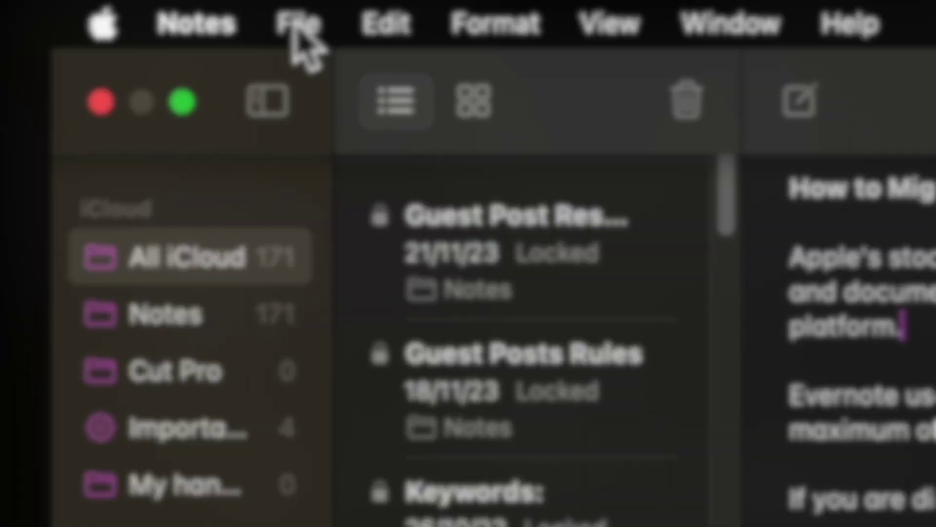
# Import '360 Reader Notes.enex' from the Desktop into Apple Notes
pyautogui.click(299, 24)
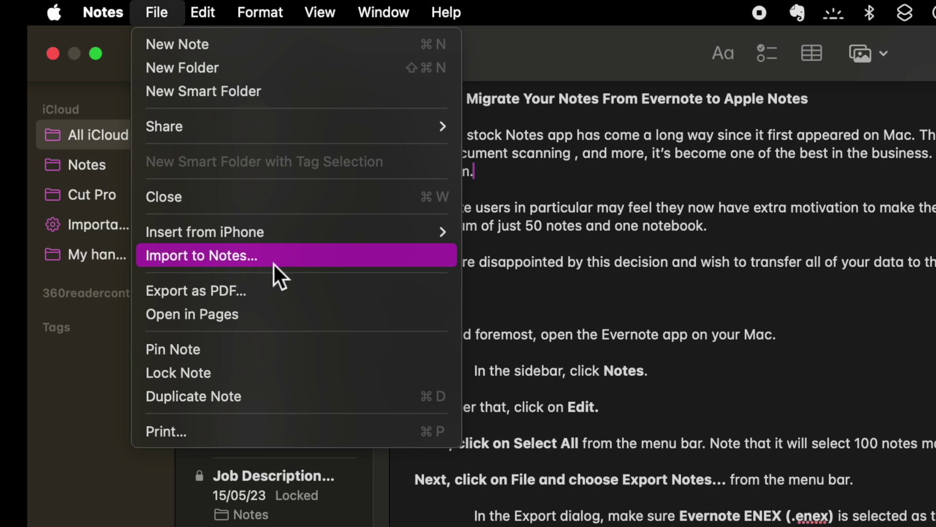
pyautogui.click(273, 263)
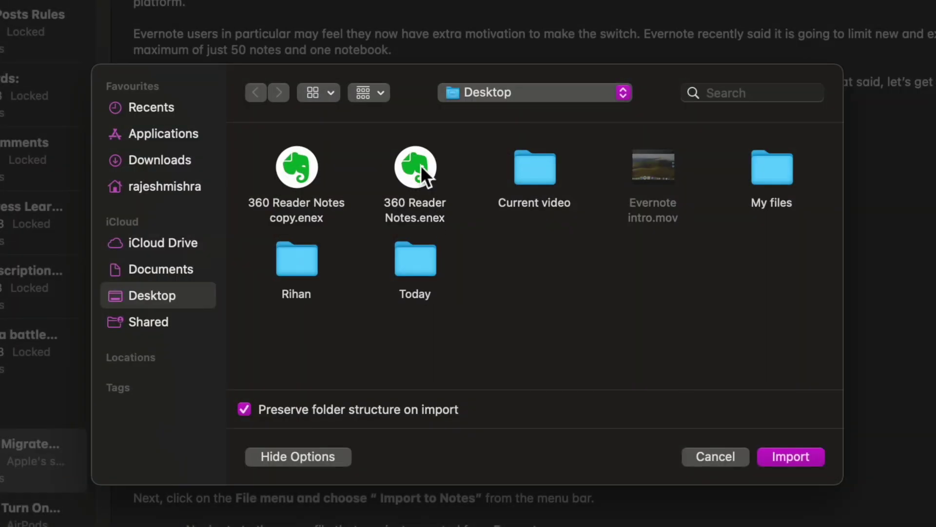
pyautogui.click(421, 164)
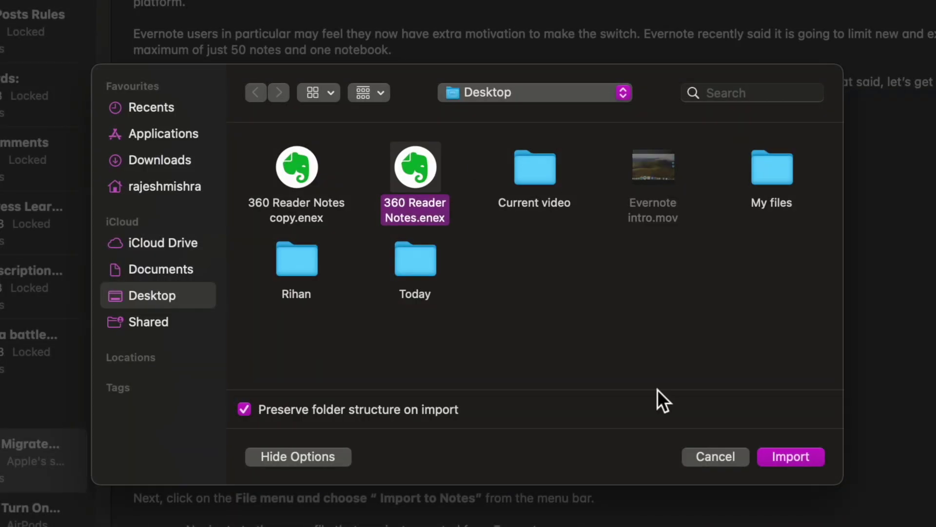
pyautogui.click(791, 455)
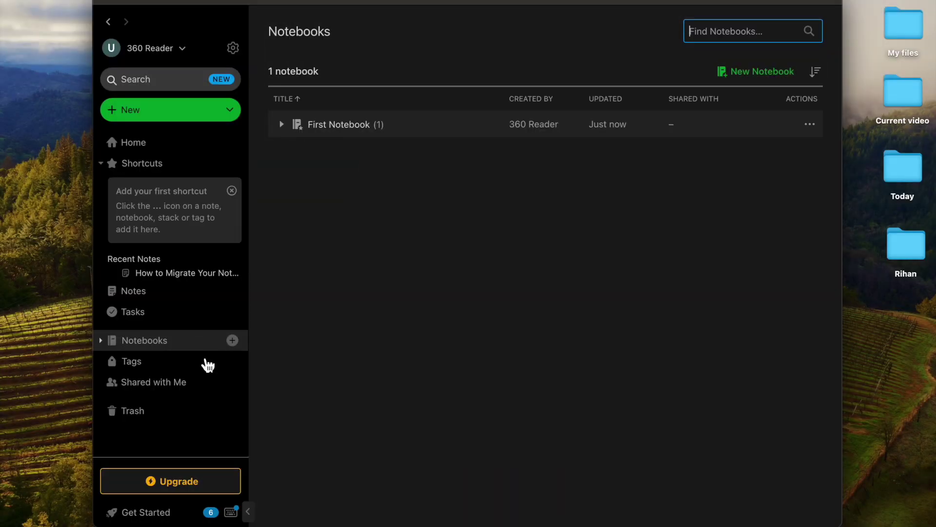
# View the empty Shared with Me page, then go to Application preferences
pyautogui.click(163, 388)
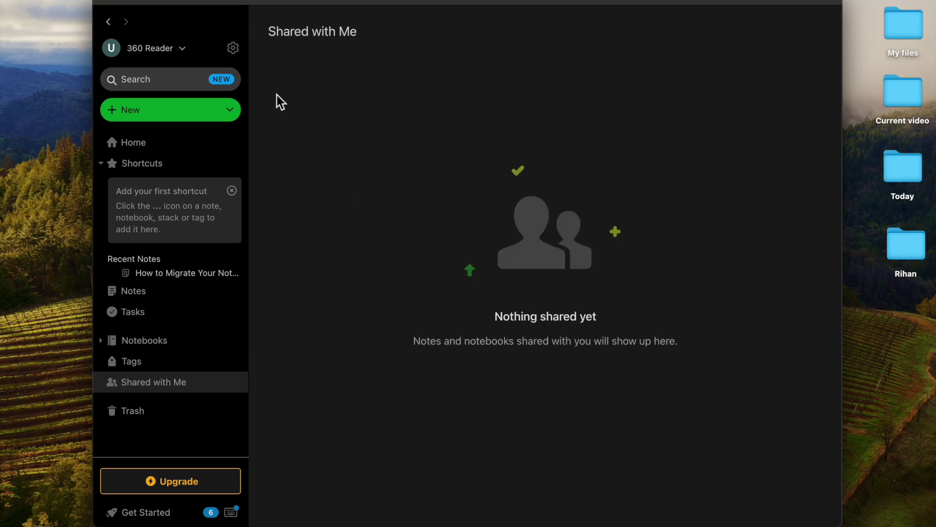
pyautogui.click(232, 48)
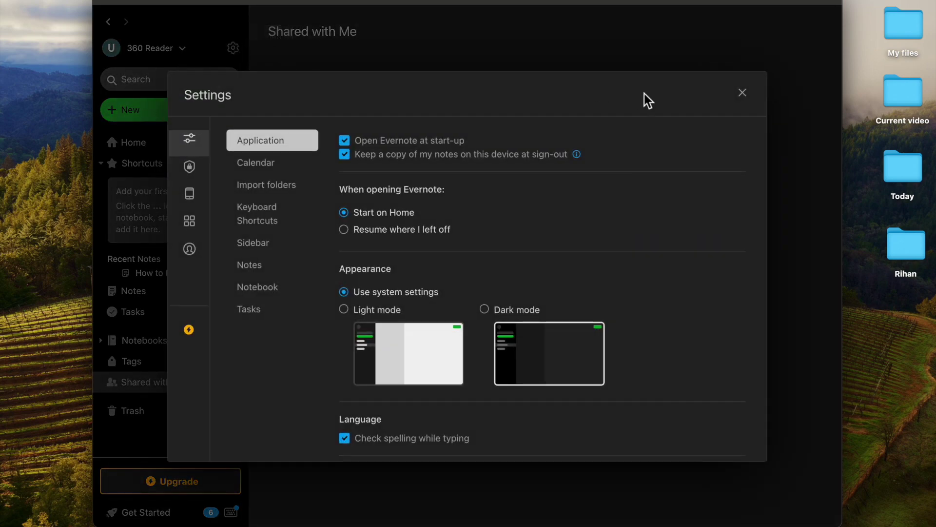
# Toggle Evernote's Appearance between Light and Dark, finishing on Dark mode
pyautogui.click(439, 358)
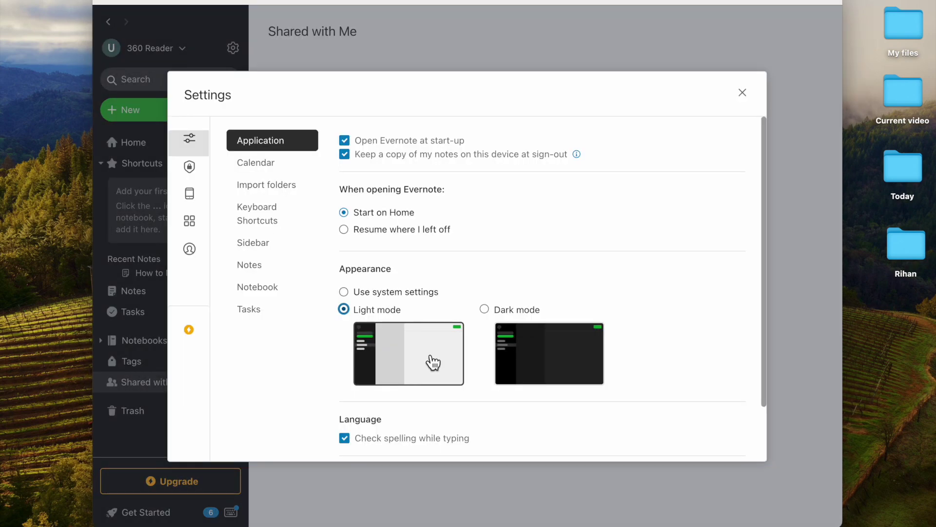
pyautogui.click(542, 367)
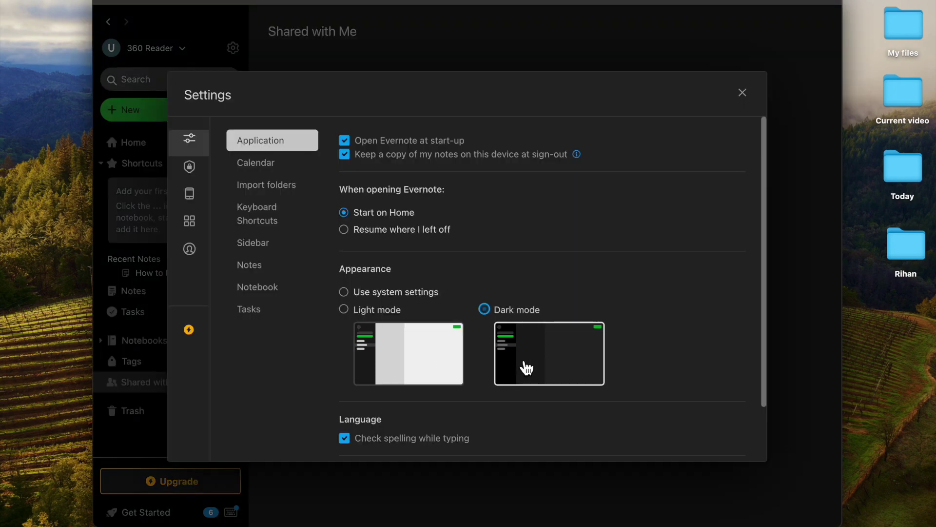
pyautogui.click(443, 358)
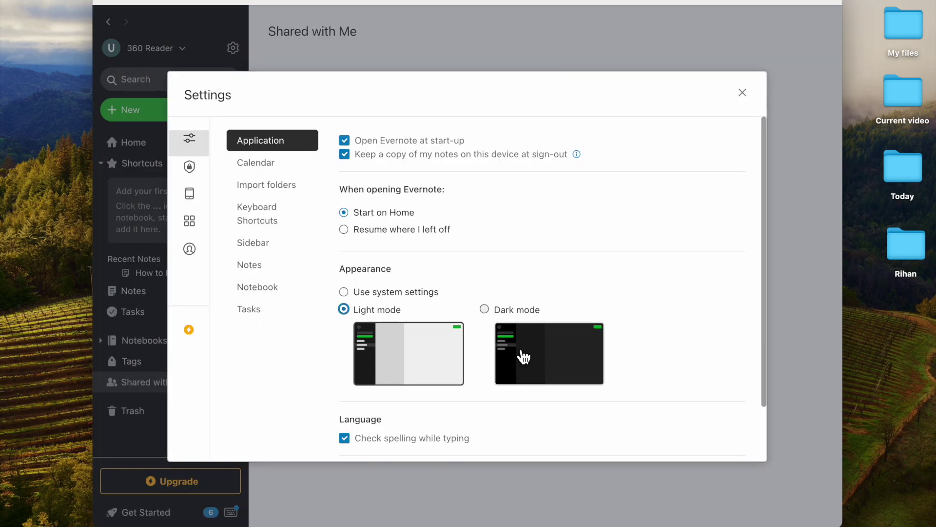
pyautogui.click(554, 357)
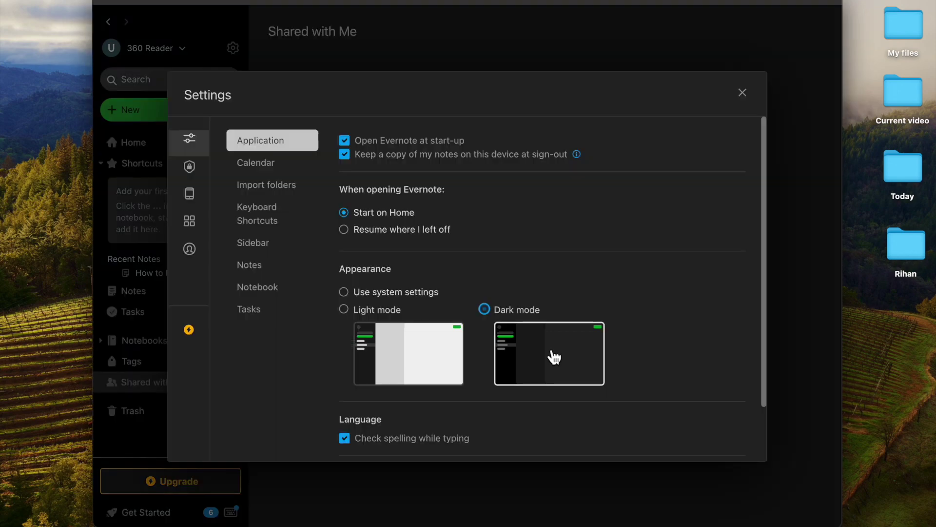